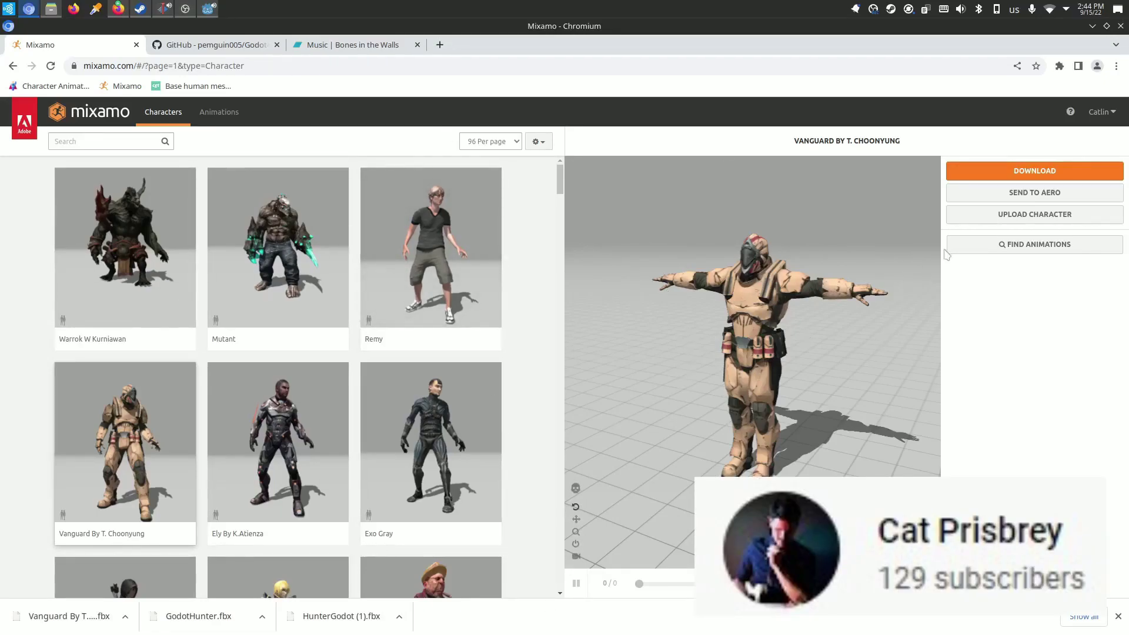
# - Download the Vanguard By T. Choonyung character as FBX Binary in T-pose, and switch to Godot to add Vanguard.glb to the project's root folder
pyautogui.click(986, 169)
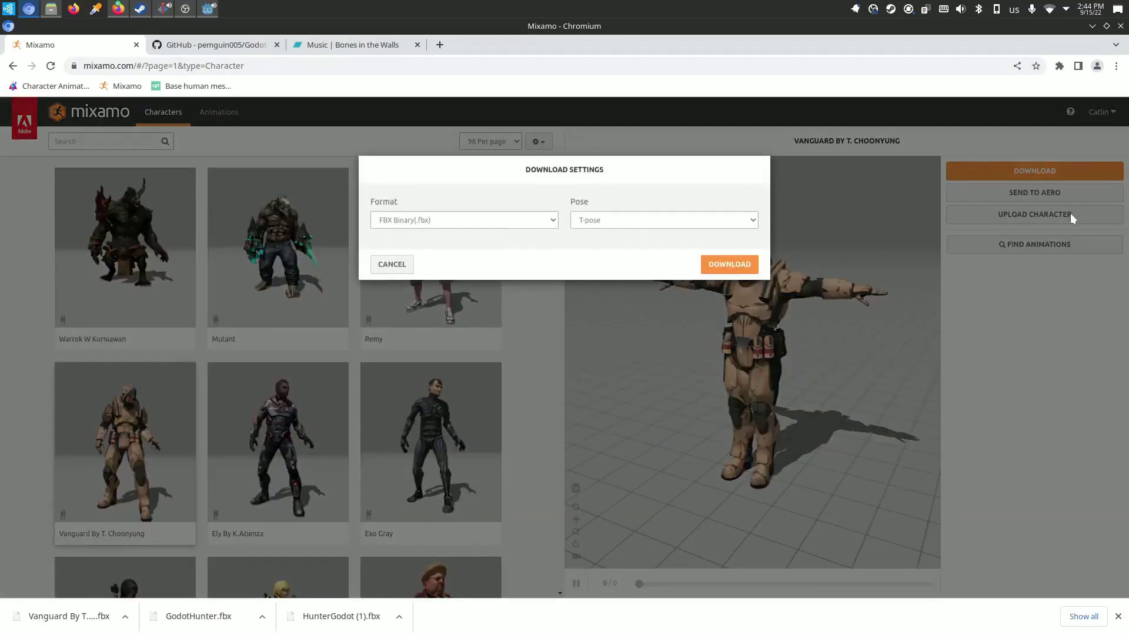
pyautogui.click(733, 265)
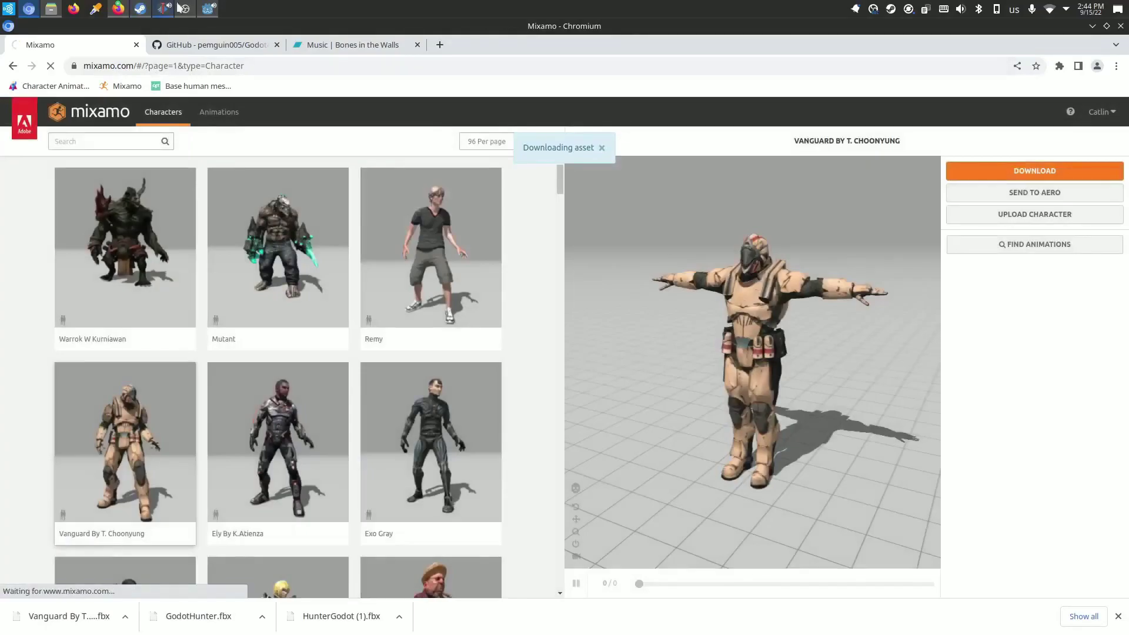
pyautogui.click(205, 9)
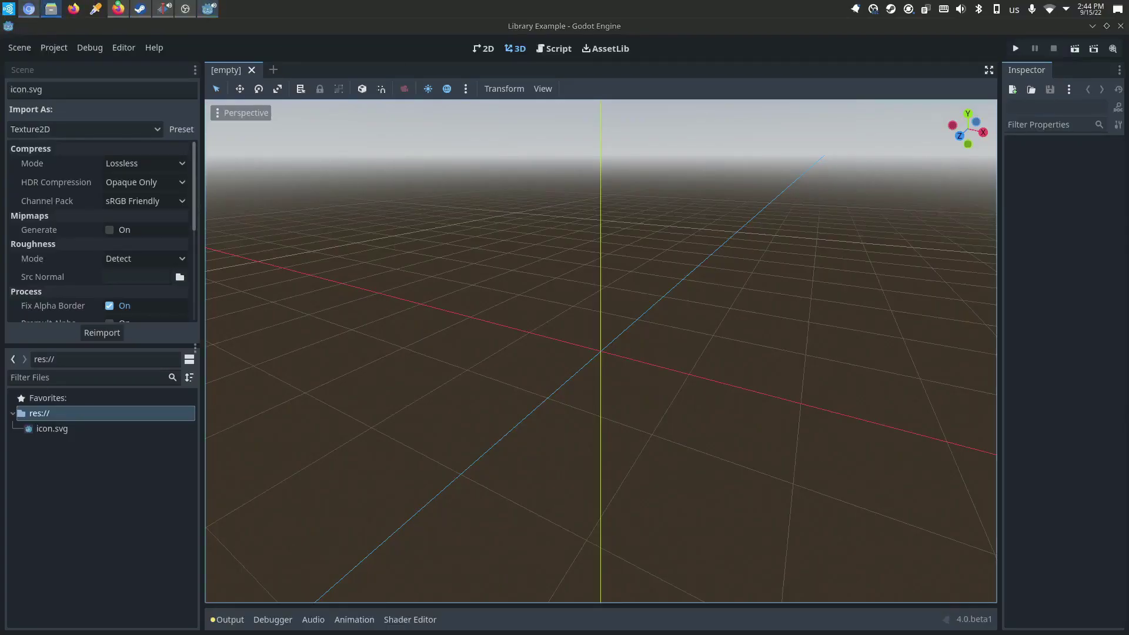
pyautogui.moveTo(1126, 200); pyautogui.dragTo(89, 474)
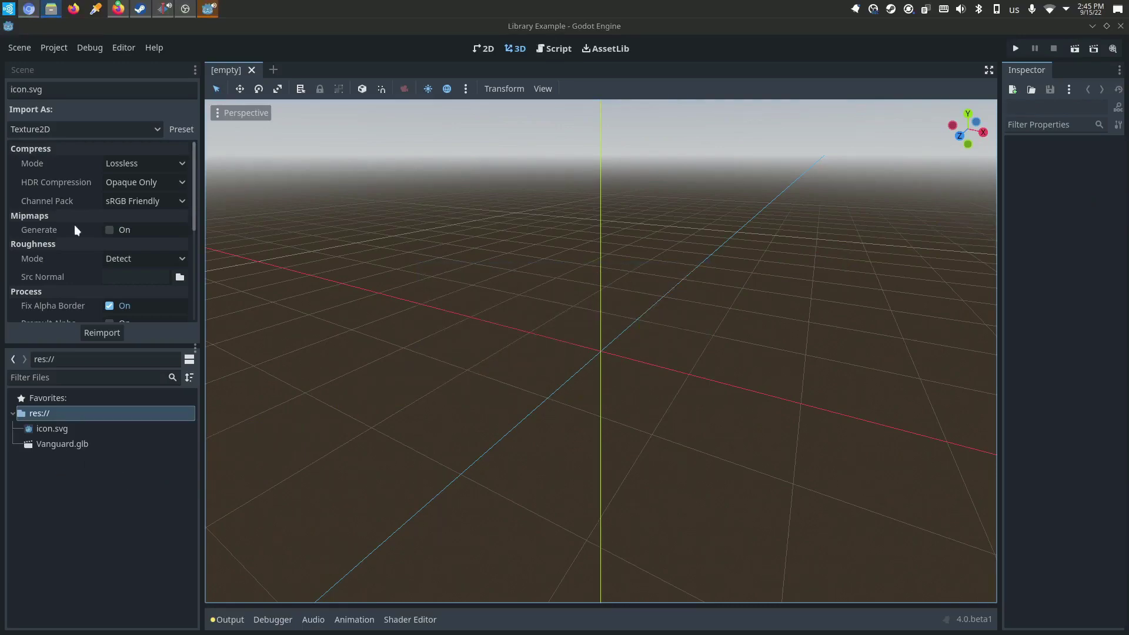
# - Switch to Chromium to review the library files in the Godot4-MixamoLibraries repository on GitHub, and return to Godot
pyautogui.click(29, 8)
pyautogui.click(189, 46)
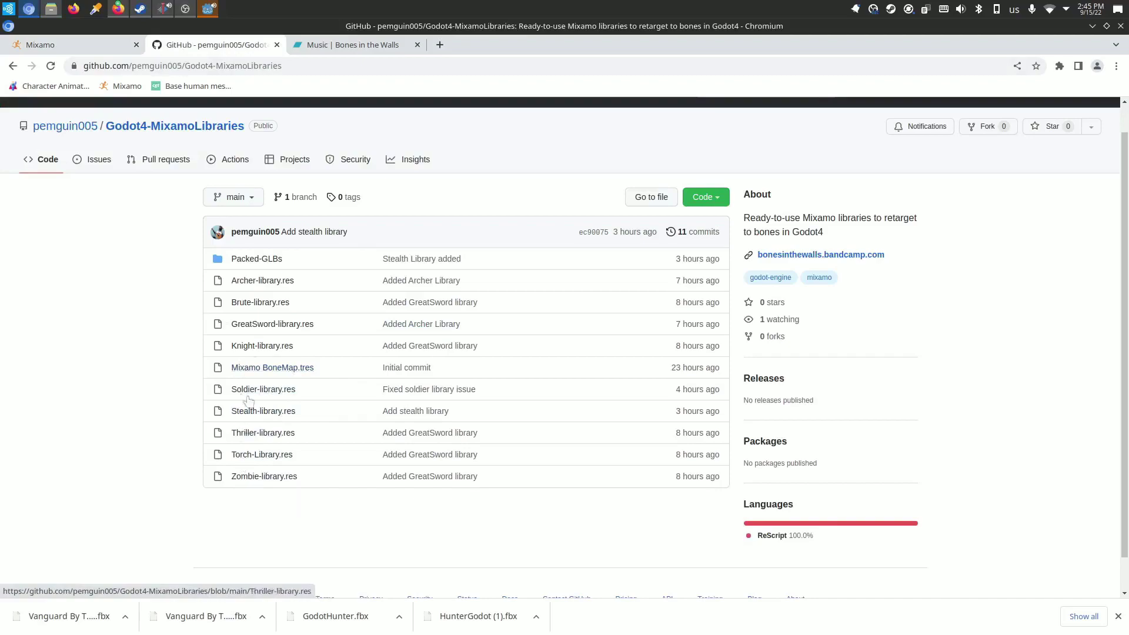
pyautogui.moveTo(206, 13); pyautogui.dragTo(78, 487)
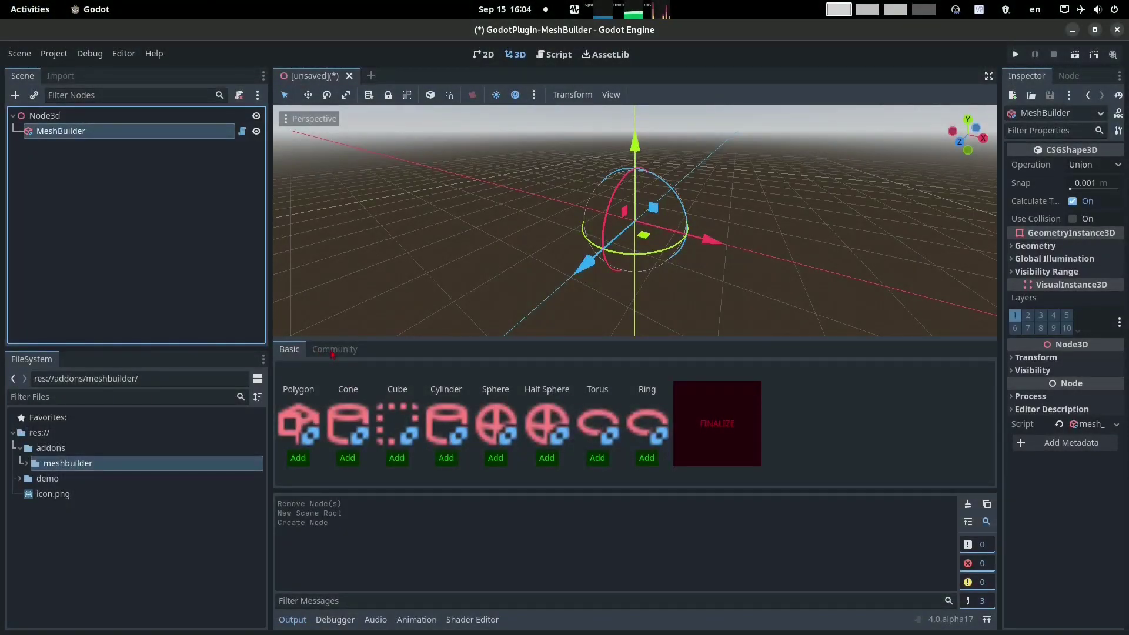
# - Add the bird house model from the MeshBuilder community library to the scene
pyautogui.click(333, 353)
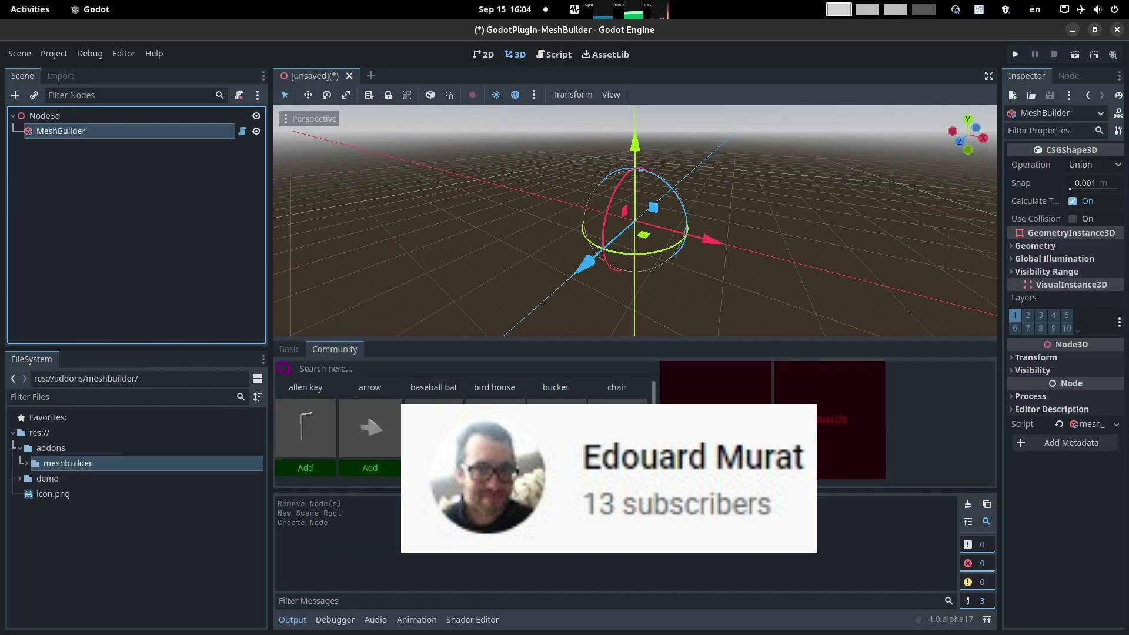
pyautogui.click(494, 467)
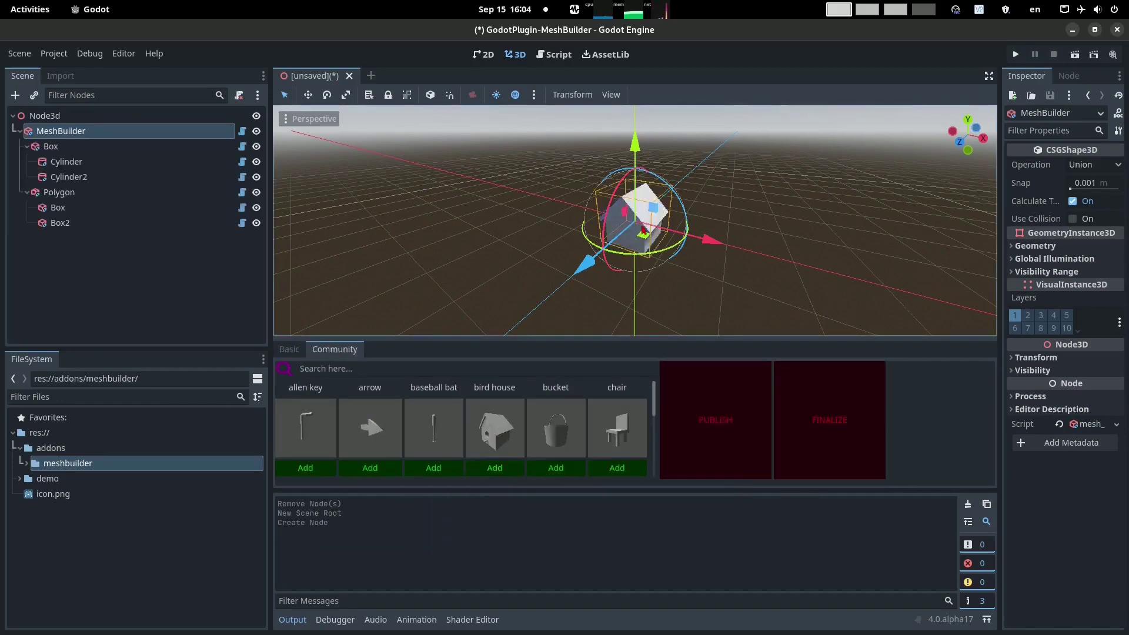
# - Enlarge the cylinder that cuts the bird house's entrance hole to a radius of about 0.232 m and a height of about 0.413 m
pyautogui.moveTo(712, 241); pyautogui.dragTo(511, 226, button='middle')
pyautogui.scroll(8, 635, 229)
pyautogui.moveTo(750, 241); pyautogui.dragTo(289, 212, button='middle')
pyautogui.scroll(3, 670, 225)
pyautogui.click(67, 161)
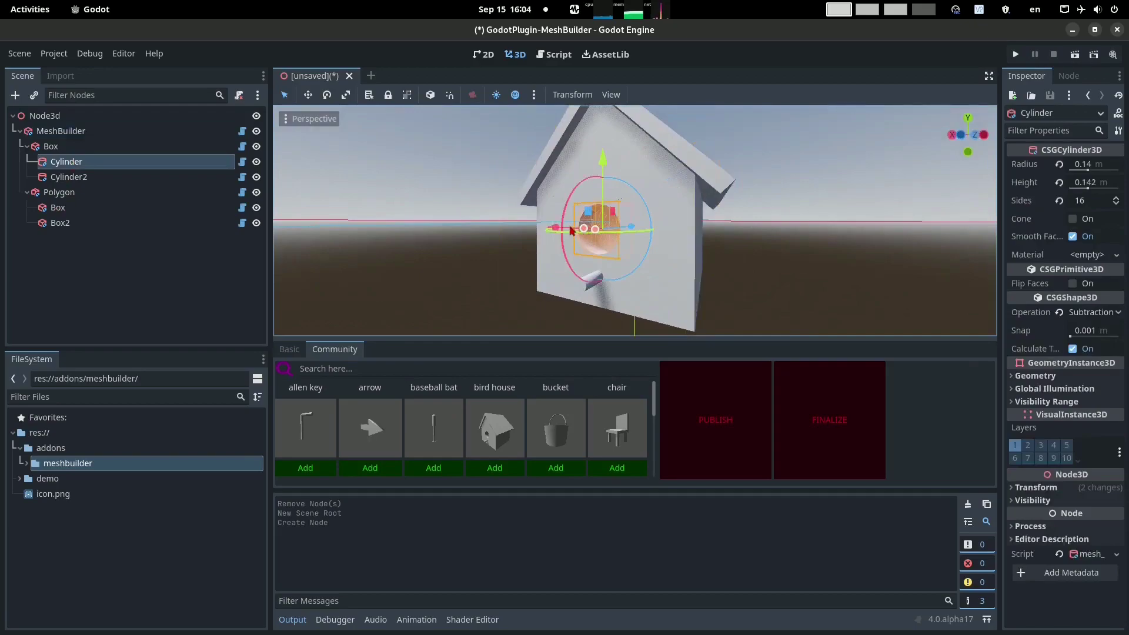
pyautogui.moveTo(585, 231)
pyautogui.mouseDown()
pyautogui.moveTo(550, 231)
pyautogui.moveTo(566, 231)
pyautogui.mouseUp()
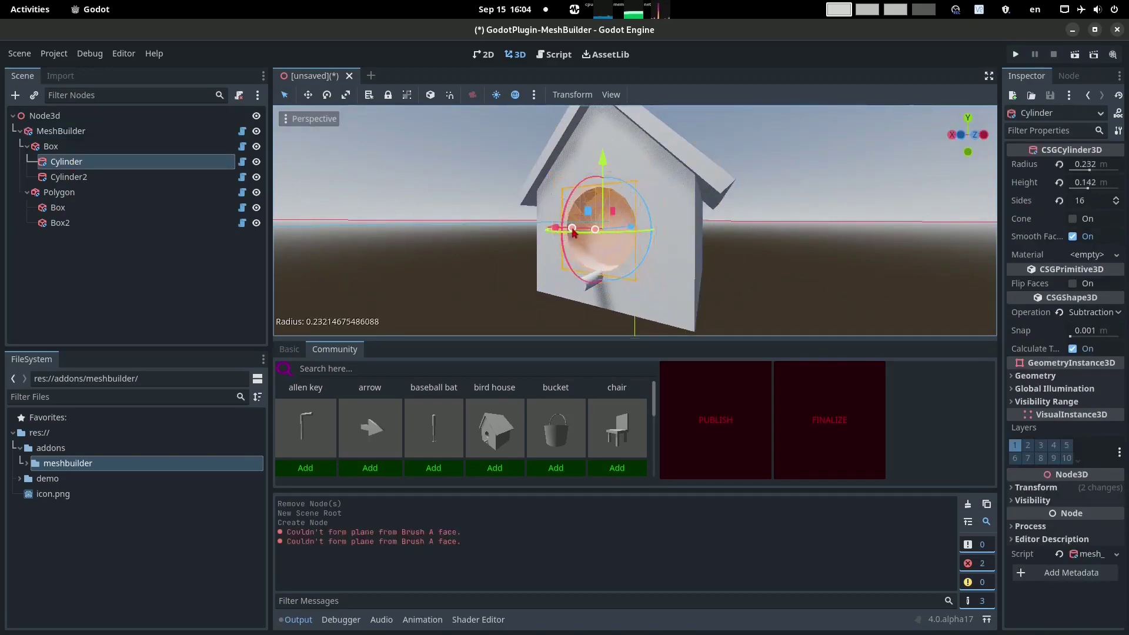
pyautogui.moveTo(623, 258); pyautogui.dragTo(643, 259, button='middle')
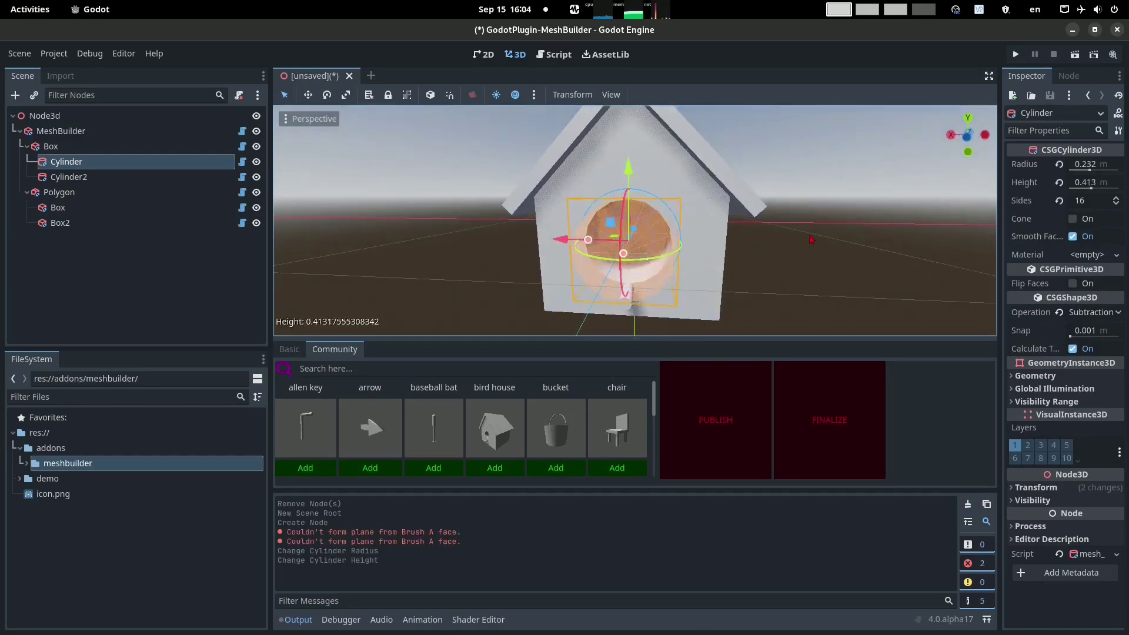
pyautogui.click(809, 240)
pyautogui.moveTo(767, 302); pyautogui.dragTo(718, 307, button='middle')
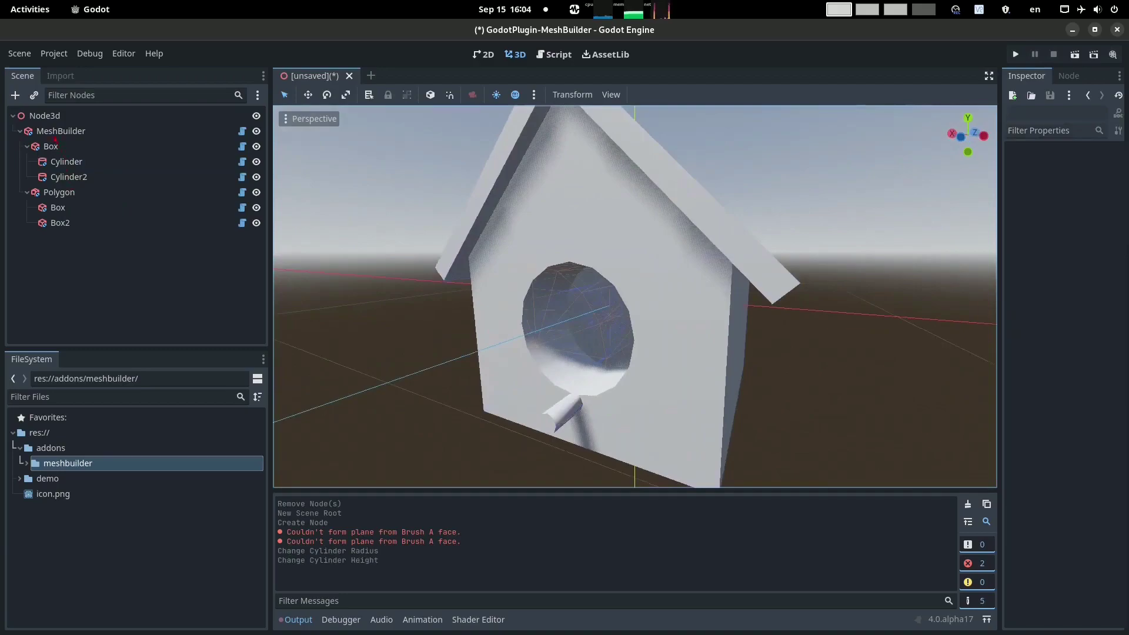
# - Finalize the MeshBuilder bird house into a single mesh instance and inspect it from the front corner
pyautogui.click(54, 133)
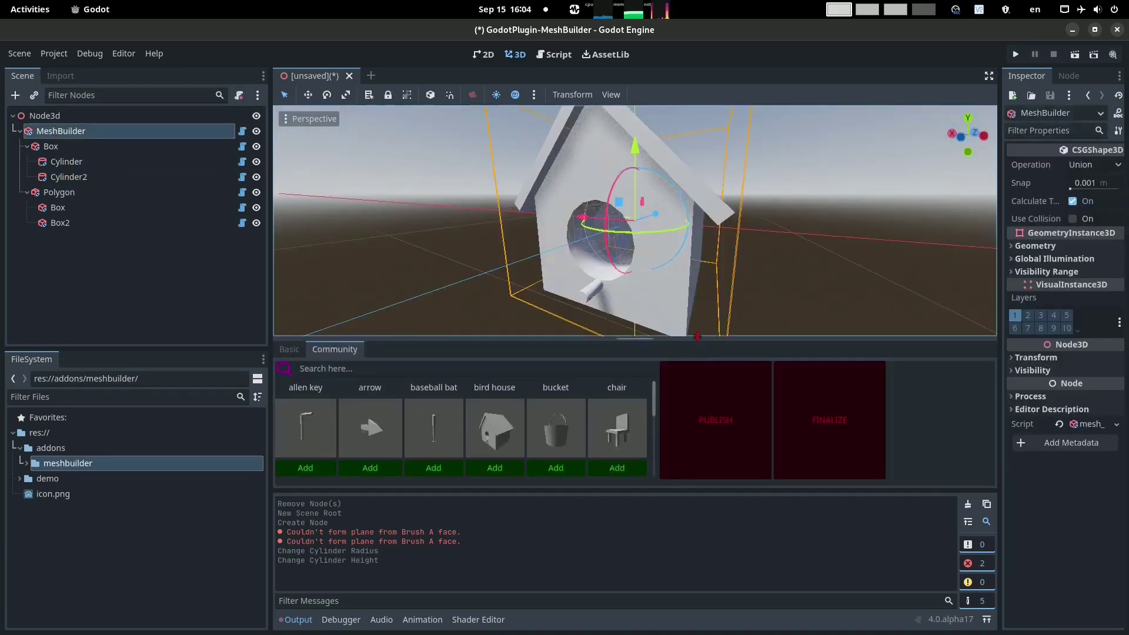
pyautogui.click(830, 427)
pyautogui.click(98, 131)
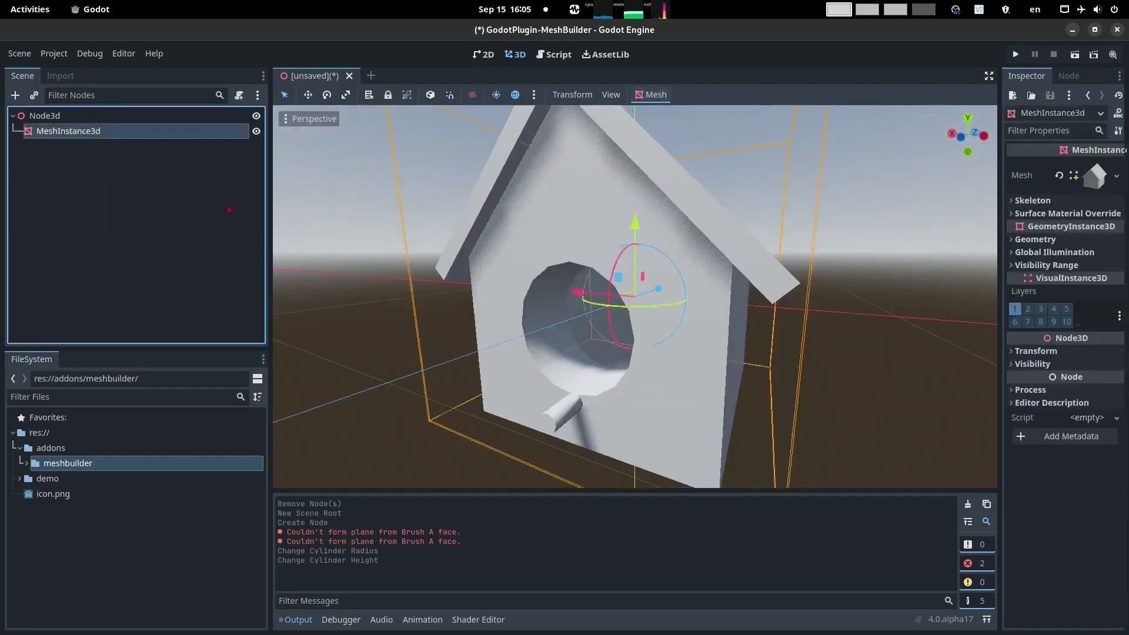
pyautogui.moveTo(529, 262); pyautogui.dragTo(444, 286, button='middle')
pyautogui.scroll(-5, 558, 288)
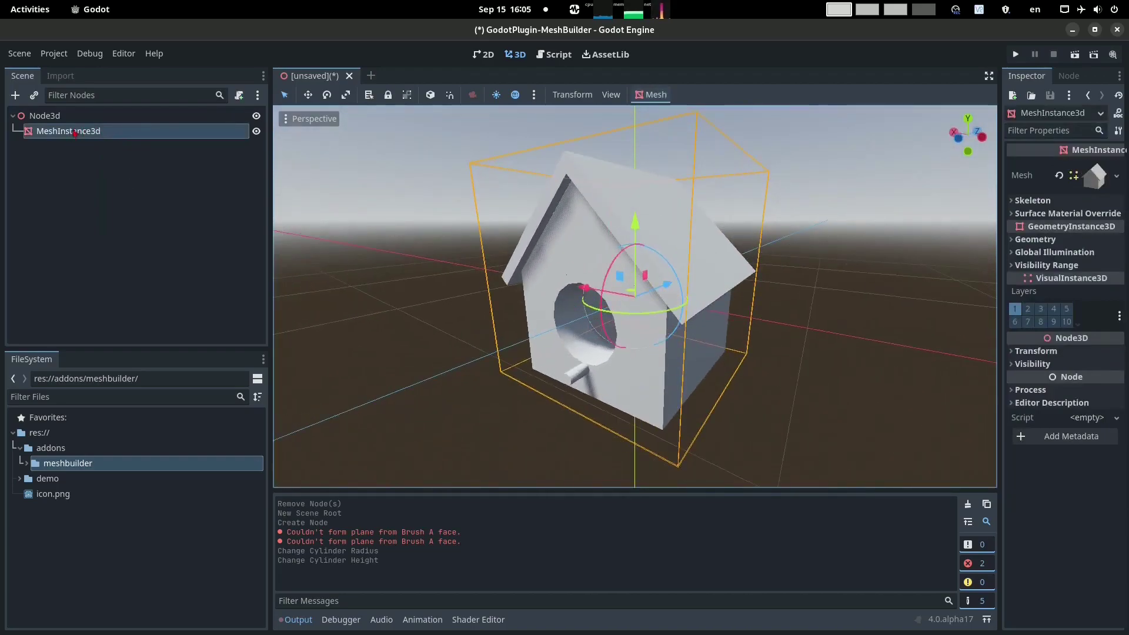
pyautogui.click(69, 132)
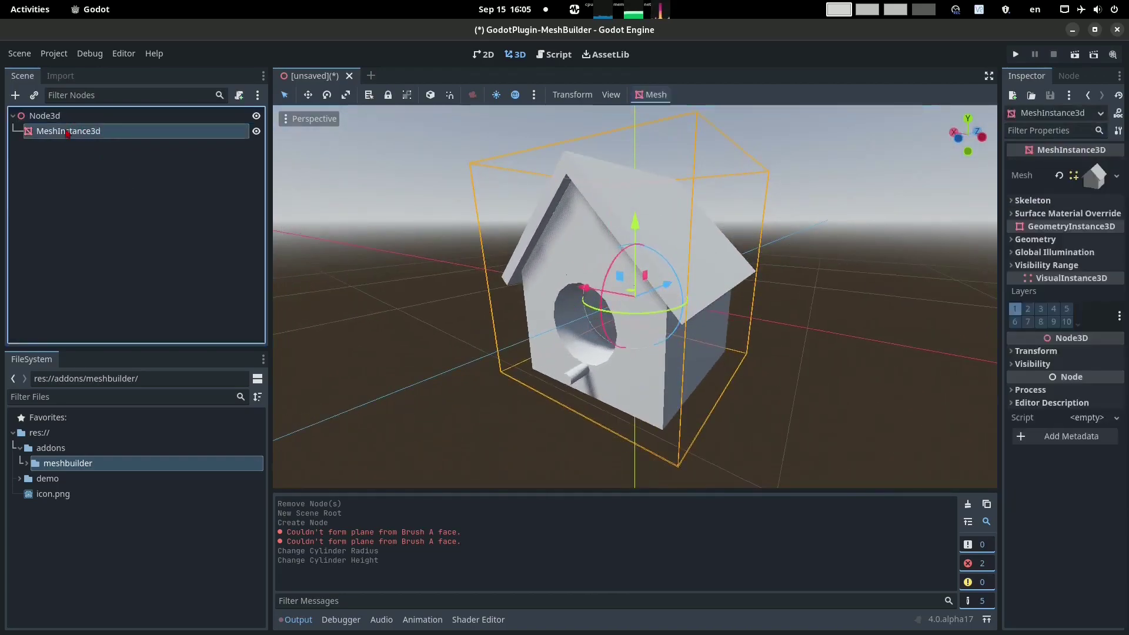
pyautogui.press('Delete')
pyautogui.press('Return')
pyautogui.hotkey('ctrl', 'z')
pyautogui.rightClick(66, 122)
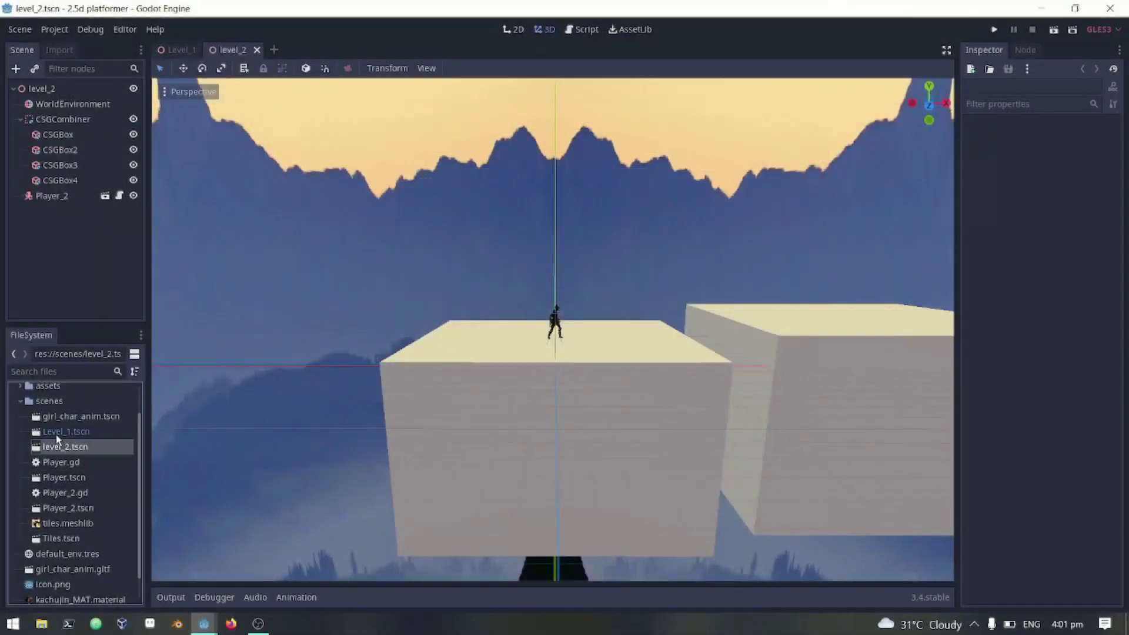
# - Create a new folder named levels in the project's root folder
pyautogui.scroll(2, 55, 435)
pyautogui.click(38, 407)
pyautogui.rightClick(46, 410)
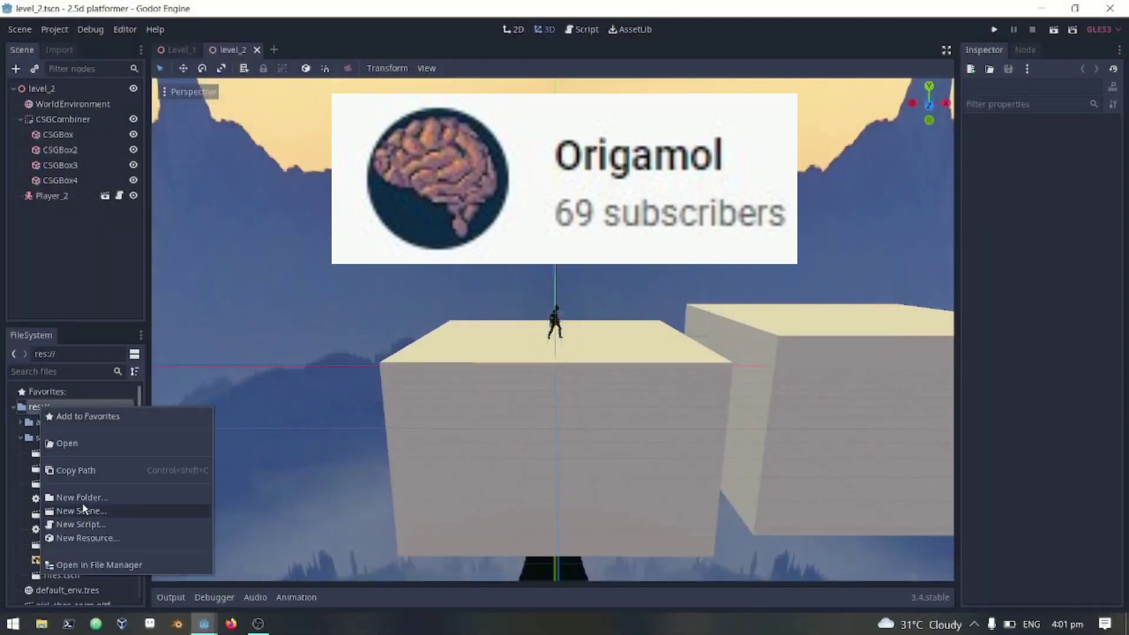
pyautogui.click(82, 499)
pyautogui.write('levels')
pyautogui.press('Return')
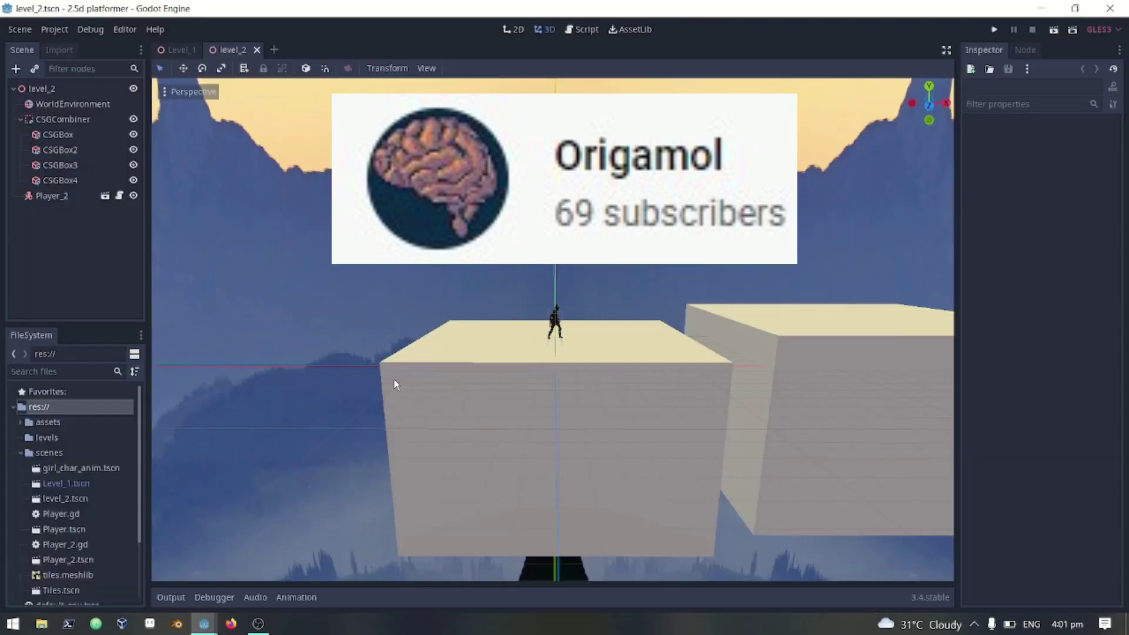
# - Move Level_1.tscn and level_2.tscn from the scenes folder into the levels folder, and expand levels to select level_2.tscn
pyautogui.click(81, 487)
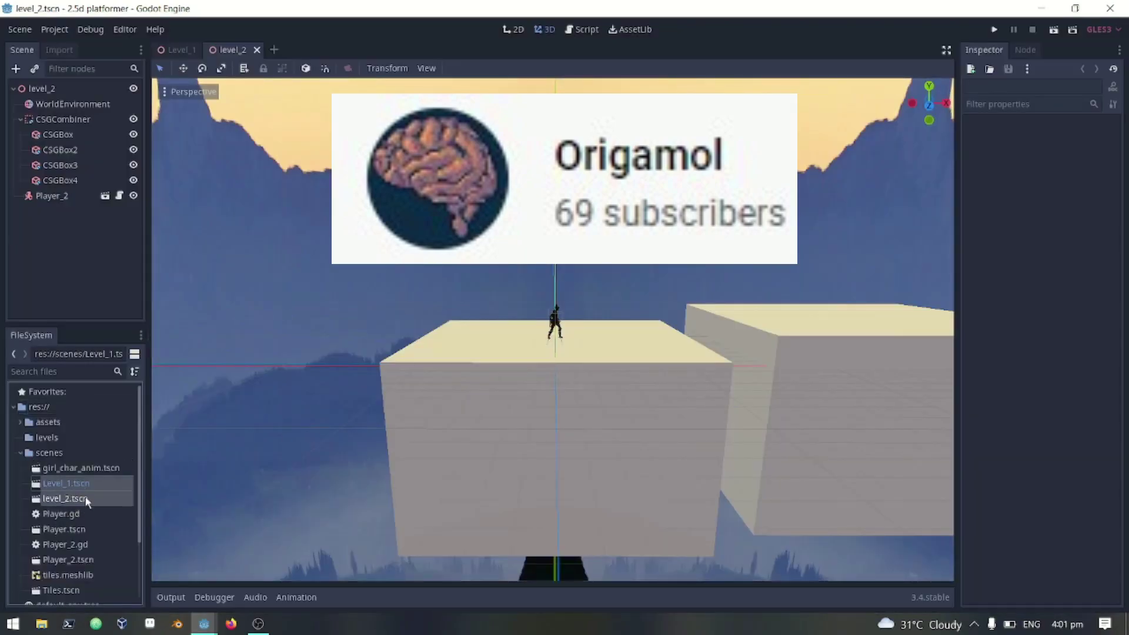
pyautogui.moveTo(91, 486); pyautogui.dragTo(51, 440)
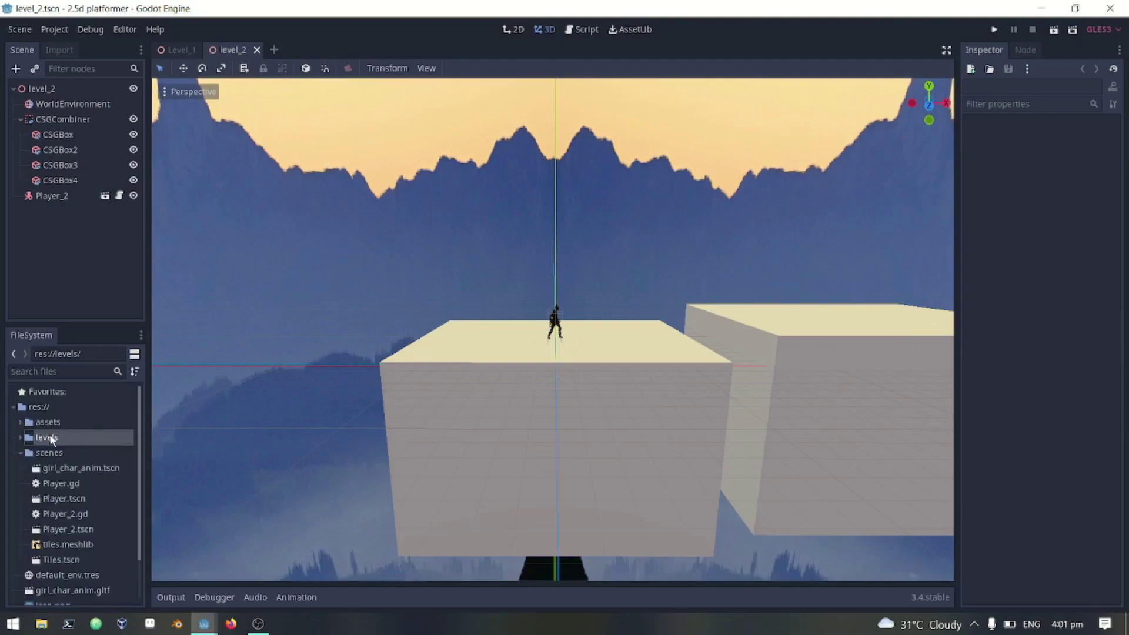
pyautogui.click(20, 454)
pyautogui.click(20, 438)
pyautogui.click(60, 469)
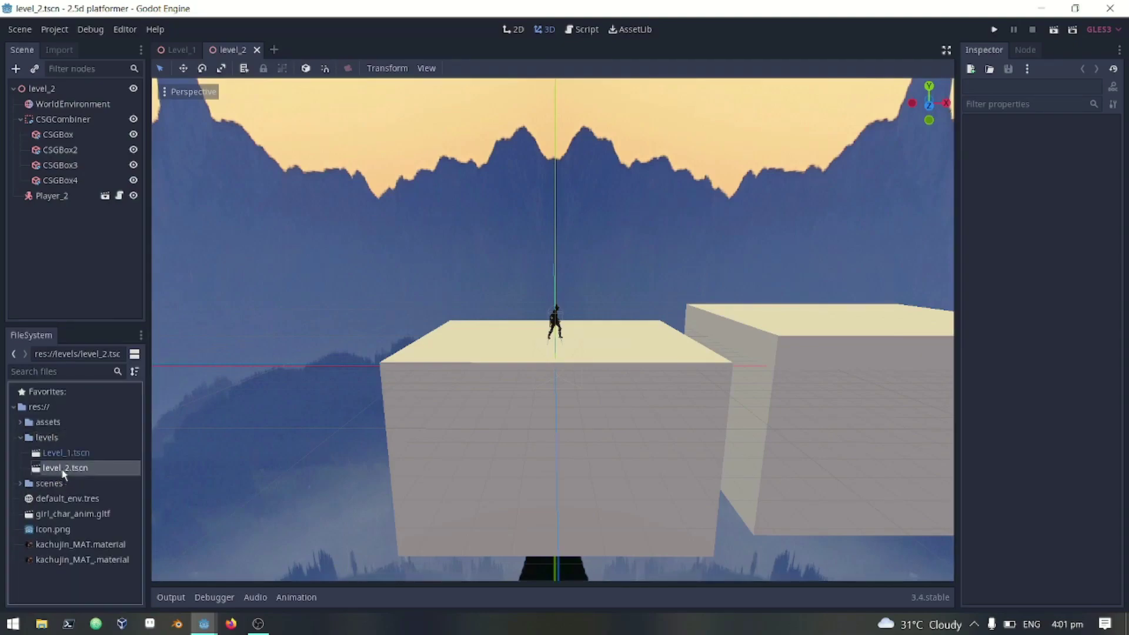
# - Hide the CSGCombiner node with its boxes in level_2 and collapse its branch in the scene tree
pyautogui.scroll(-10, 469, 361)
pyautogui.scroll(20, 620, 354)
pyautogui.scroll(-18, 620, 354)
pyautogui.moveTo(620, 354)
pyautogui.mouseDown(button='right')
pyautogui.moveTo(681, 337)
pyautogui.moveTo(634, 339)
pyautogui.mouseUp(button='right')
pyautogui.scroll(10, 494, 400)
pyautogui.press('w')
pyautogui.moveTo(494, 388)
pyautogui.mouseDown(button='right')
pyautogui.moveTo(524, 394)
pyautogui.moveTo(467, 400)
pyautogui.moveTo(494, 399)
pyautogui.mouseUp(button='right')
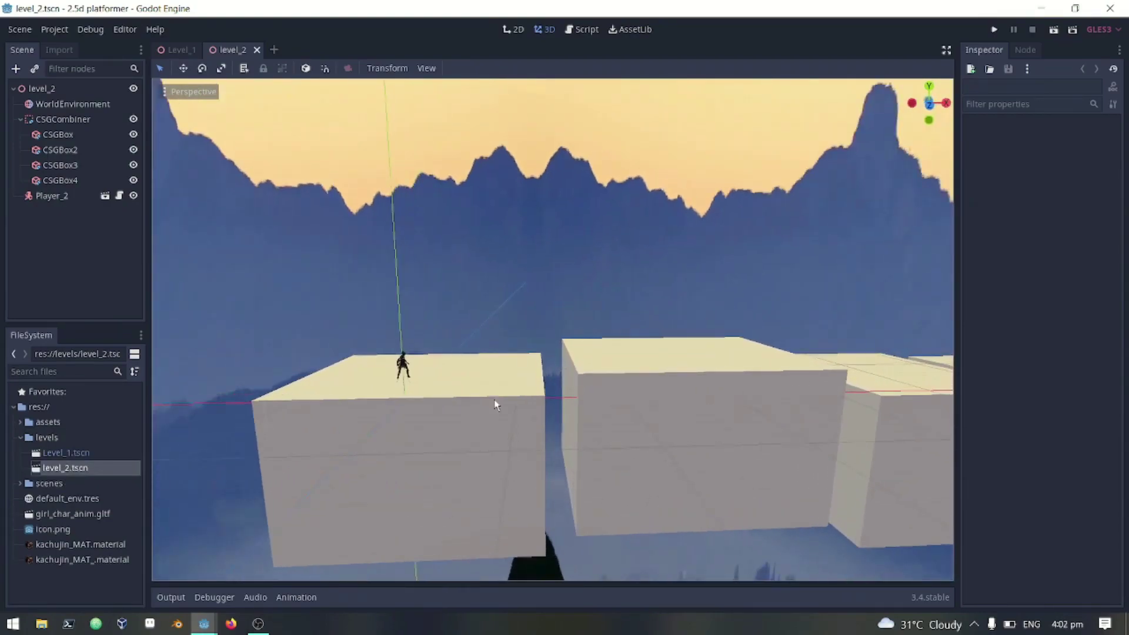
pyautogui.click(53, 89)
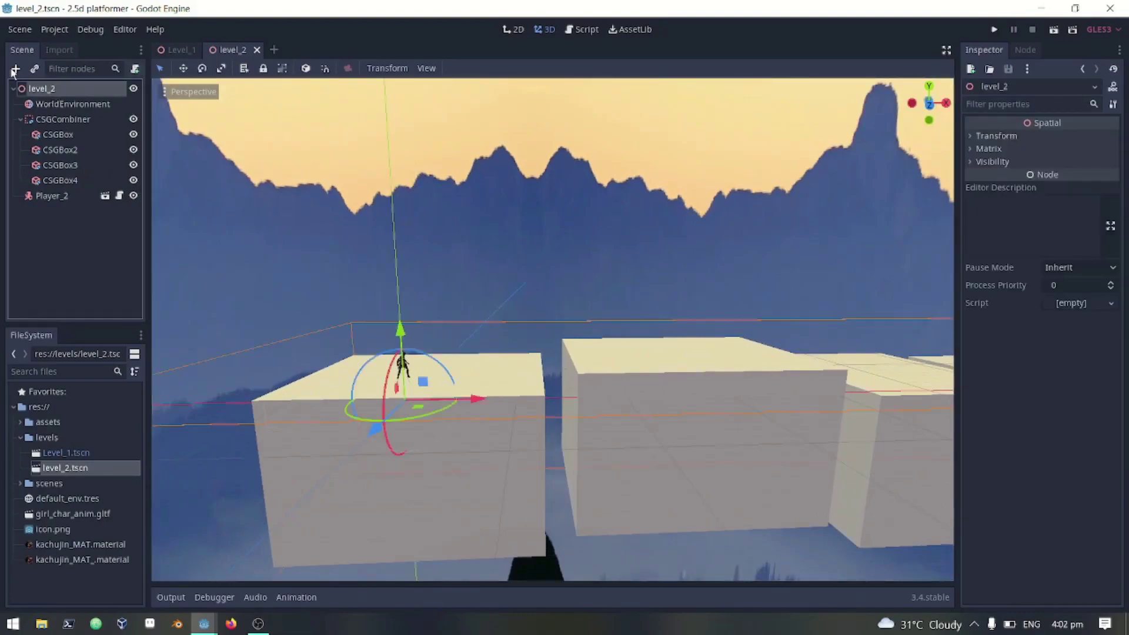
pyautogui.click(133, 120)
pyautogui.click(78, 219)
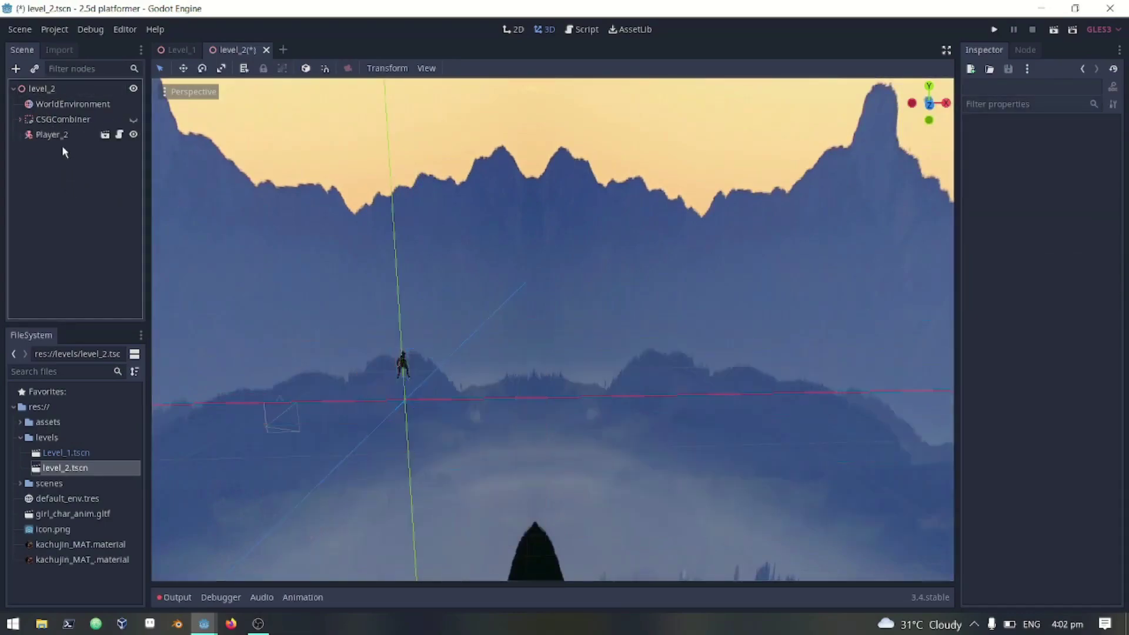
# - Add a second CSGCombiner node under level_2 and search the node types for "bo" to add a child to it
pyautogui.moveTo(552, 329); pyautogui.dragTo(599, 329, button='right')
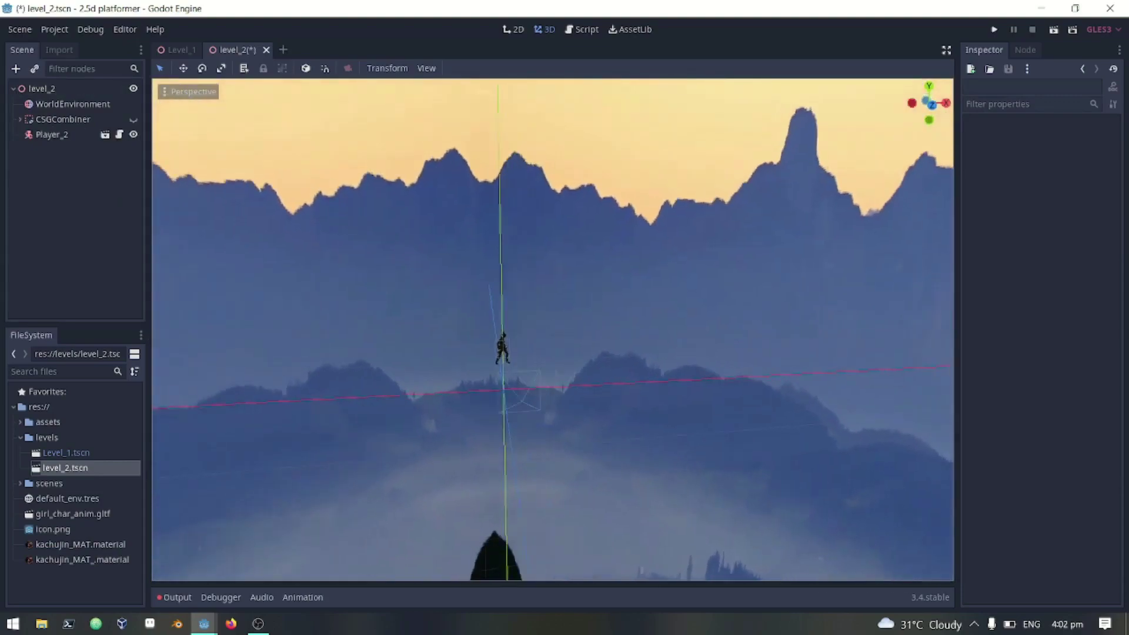
pyautogui.click(80, 89)
pyautogui.click(16, 70)
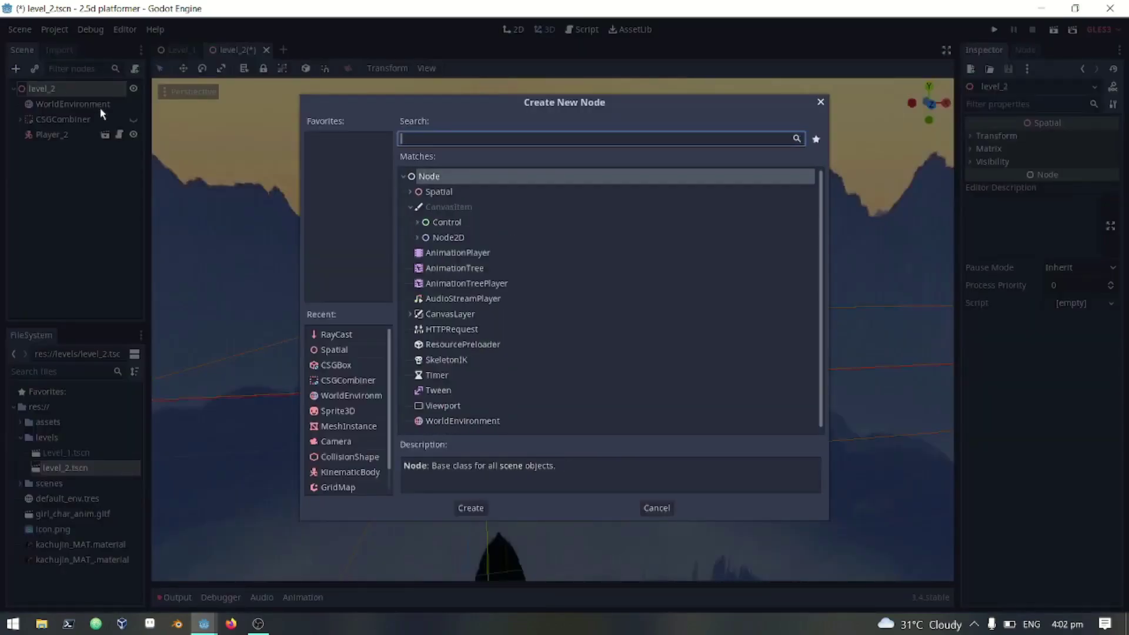
pyautogui.write('combin')
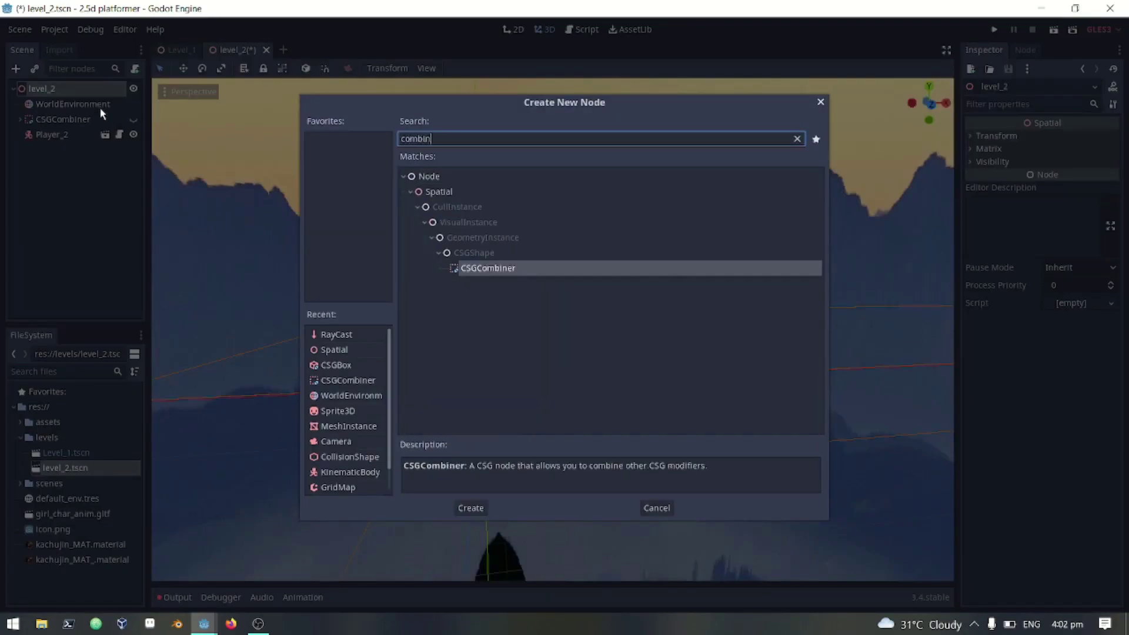
pyautogui.press('Return')
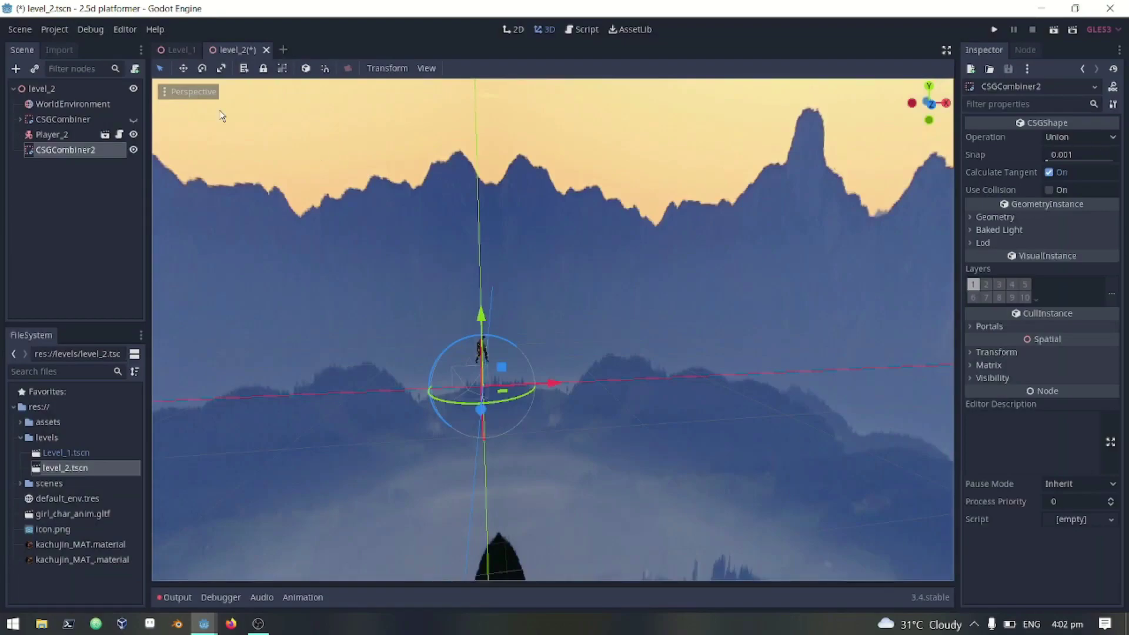
pyautogui.click(17, 70)
pyautogui.write('bo')
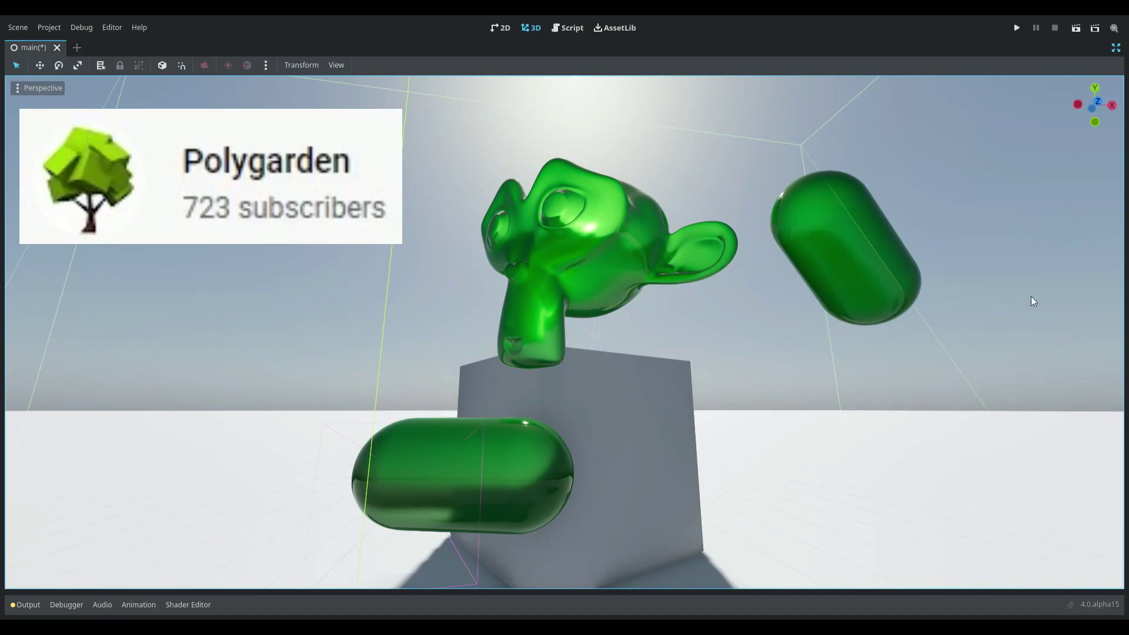
# - Fly around the main 3D scene to examine the green glossy capsules, the monkey head and the grey block
pyautogui.moveTo(1033, 300); pyautogui.dragTo(946, 259, button='right')
pyautogui.press('w')
pyautogui.press('d')
pyautogui.scroll(-3, 941, 259)
pyautogui.moveTo(285, 378); pyautogui.dragTo(306, 378, button='right')
pyautogui.press('d')
pyautogui.moveTo(564, 332); pyautogui.dragTo(182, 342, button='right')
pyautogui.scroll(-4, 564, 332)
pyautogui.press('d')
pyautogui.scroll(8, 421, 332)
pyautogui.press('d')
pyautogui.scroll(2, 265, 338)
pyautogui.moveTo(377, 378); pyautogui.dragTo(12, 433, button='right')
pyautogui.scroll(2, 435, 378)
pyautogui.press('d')
pyautogui.scroll(-3, 440, 375)
pyautogui.press('d')
pyautogui.scroll(8, 376, 373)
pyautogui.press('d')
pyautogui.press('s')
pyautogui.press('d')
pyautogui.moveTo(540, 378); pyautogui.dragTo(631, 433, button='right')
pyautogui.press('s')
pyautogui.scroll(-1, 565, 378)
pyautogui.press('a')
pyautogui.press('s')
pyautogui.press('a')
pyautogui.press('d')
pyautogui.press('d')
pyautogui.press('w')
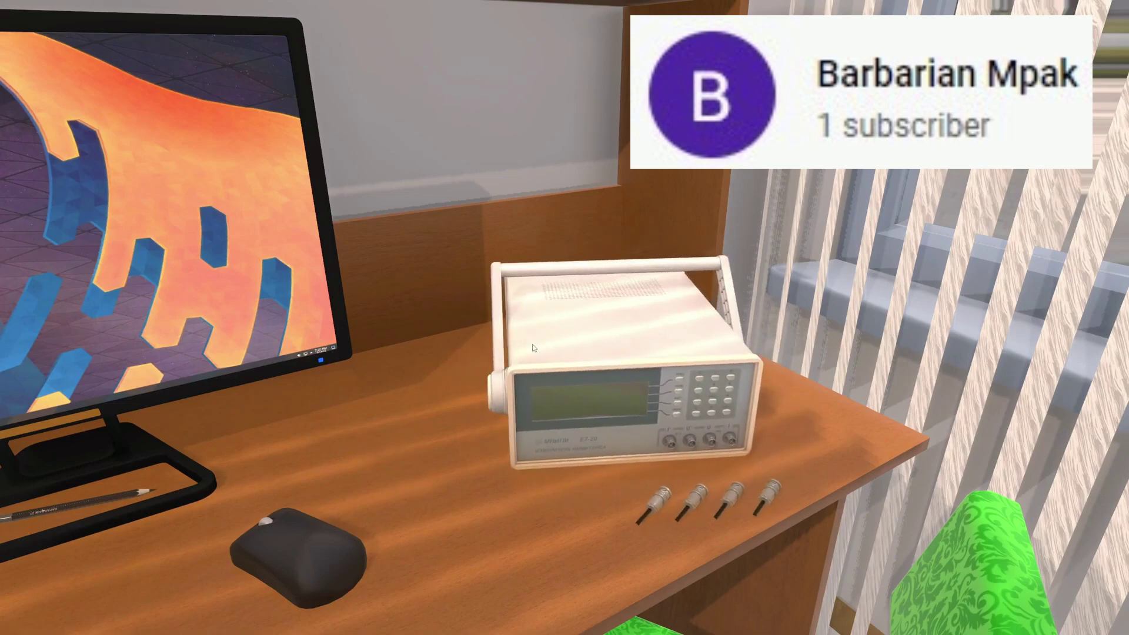
# - Attach the first connector to the measuring device's front, and power the device up from its rear side
pyautogui.click(655, 496)
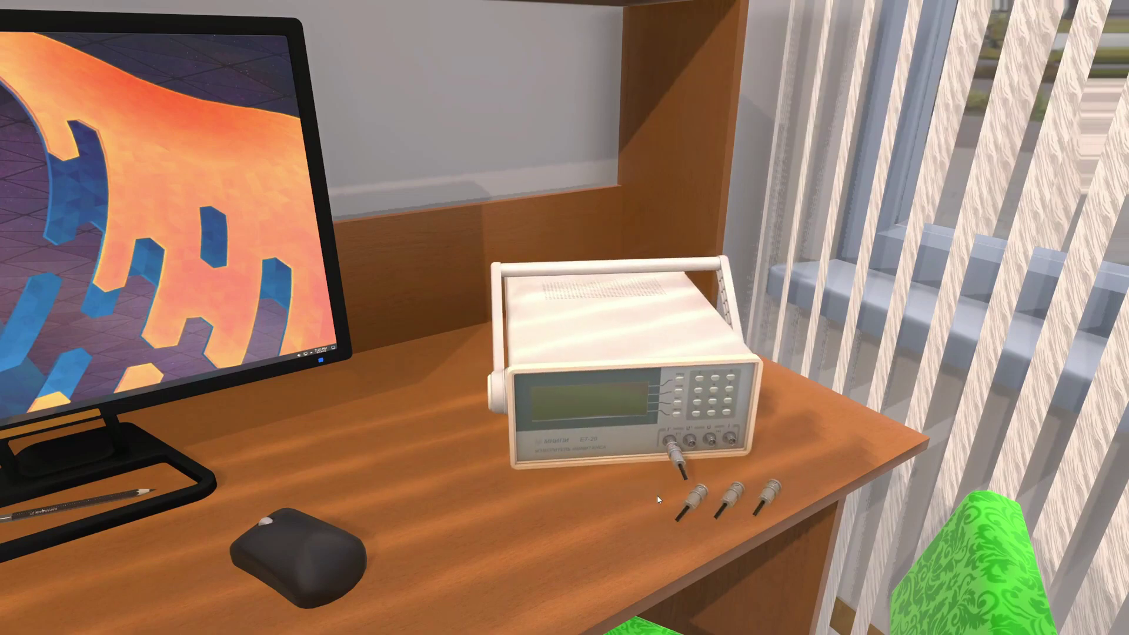
pyautogui.moveTo(507, 362); pyautogui.dragTo(755, 353)
pyautogui.click(567, 506)
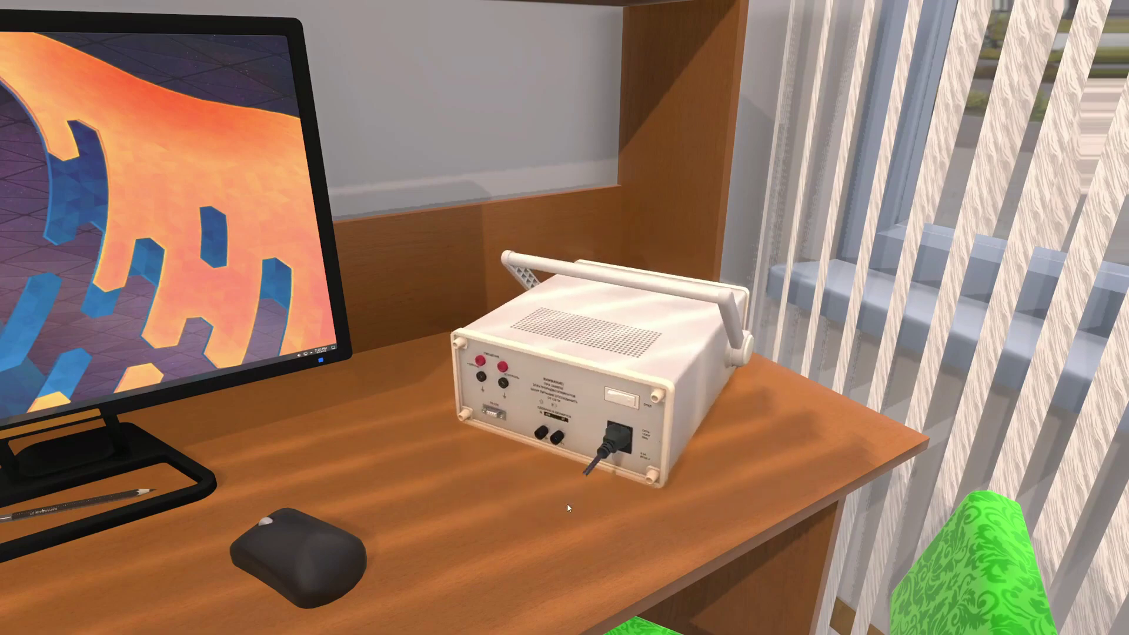
pyautogui.click(617, 401)
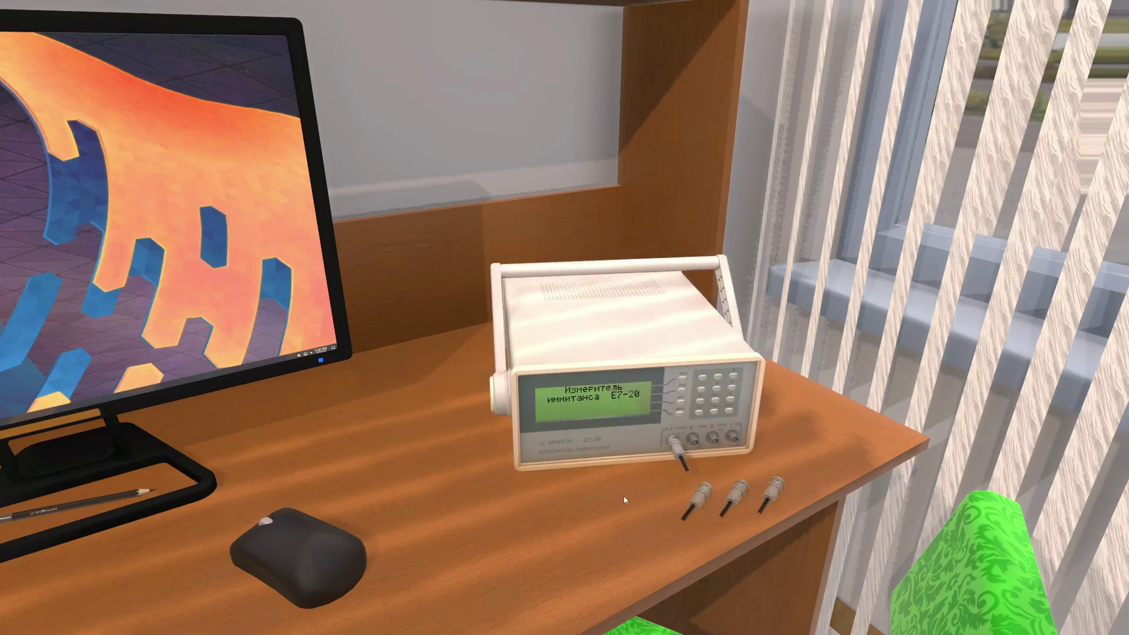
# - Attach the remaining connectors to the measuring device's front terminals and open its on-screen settings menu
pyautogui.click(679, 454)
pyautogui.click(660, 500)
pyautogui.click(700, 505)
pyautogui.click(736, 492)
pyautogui.click(771, 495)
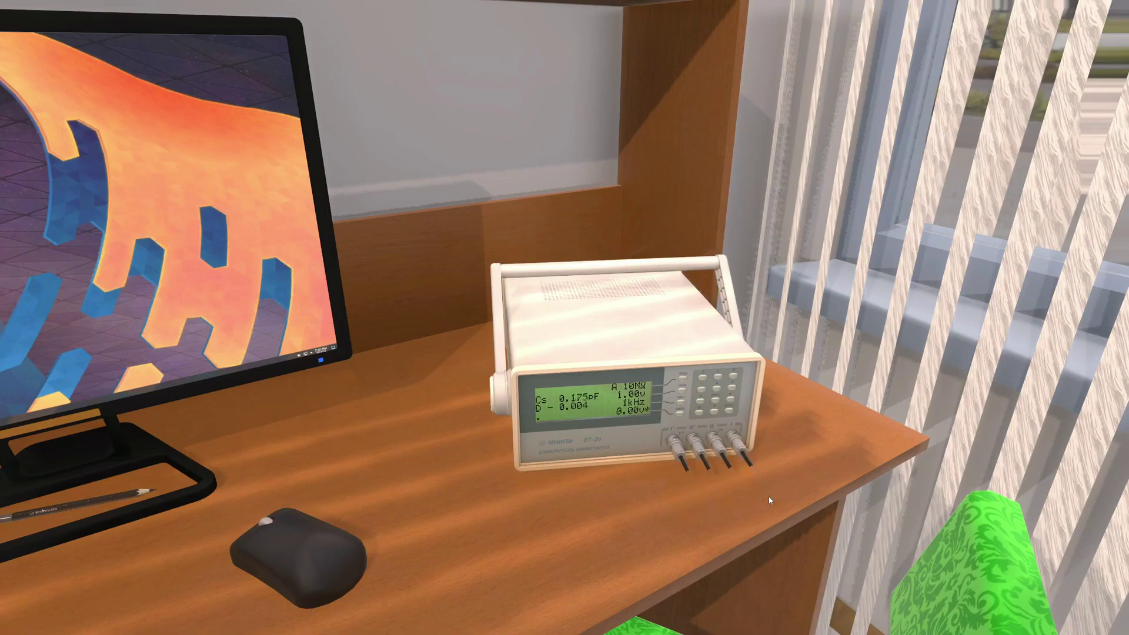
pyautogui.click(730, 412)
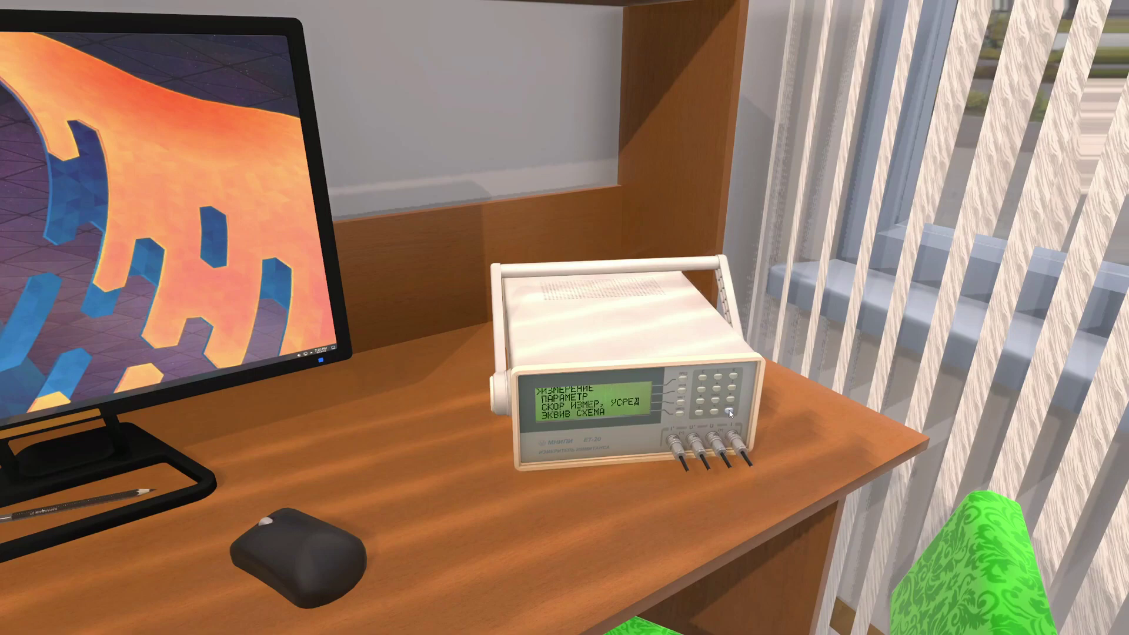